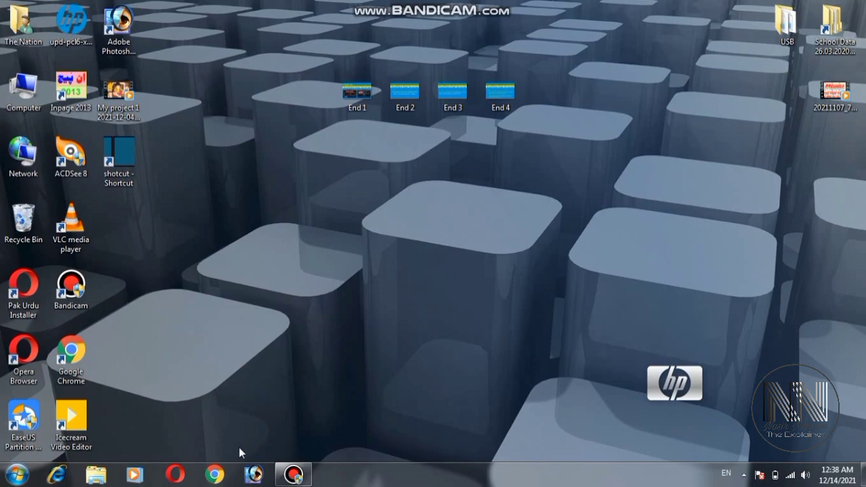
Step: Launch Chrome, search Google for "youtube studio" and open the YouTube Studio site
click(216, 474)
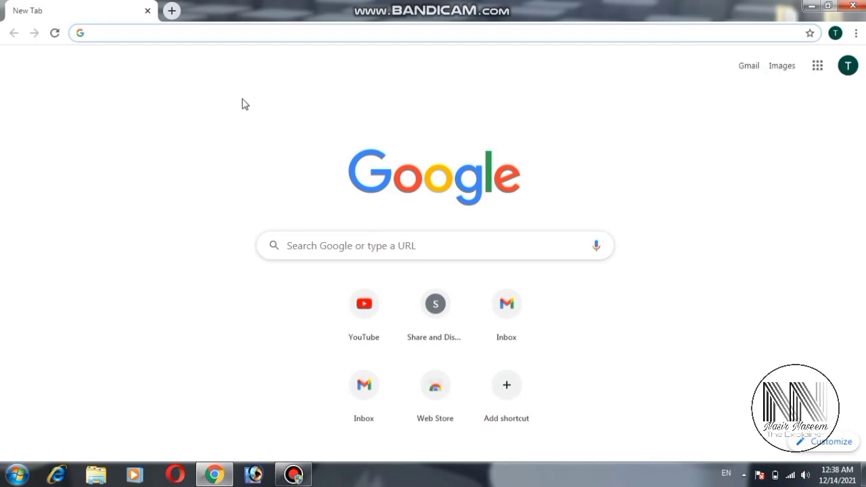
click(178, 35)
click(145, 62)
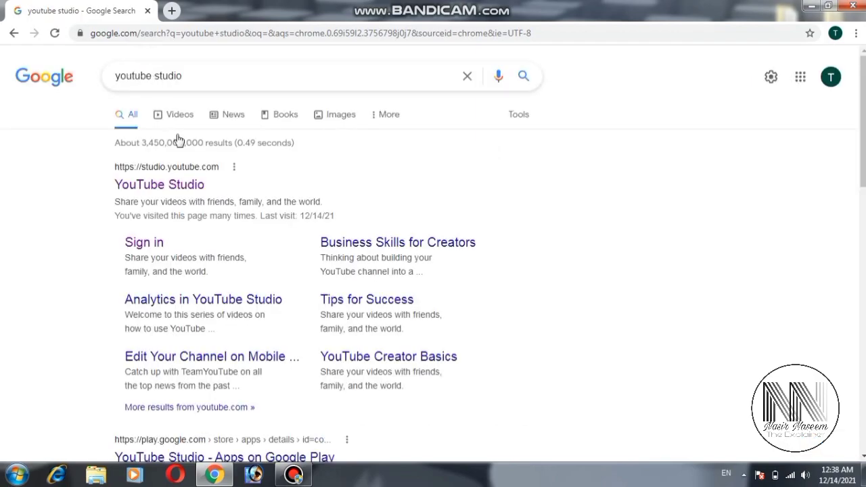
click(167, 191)
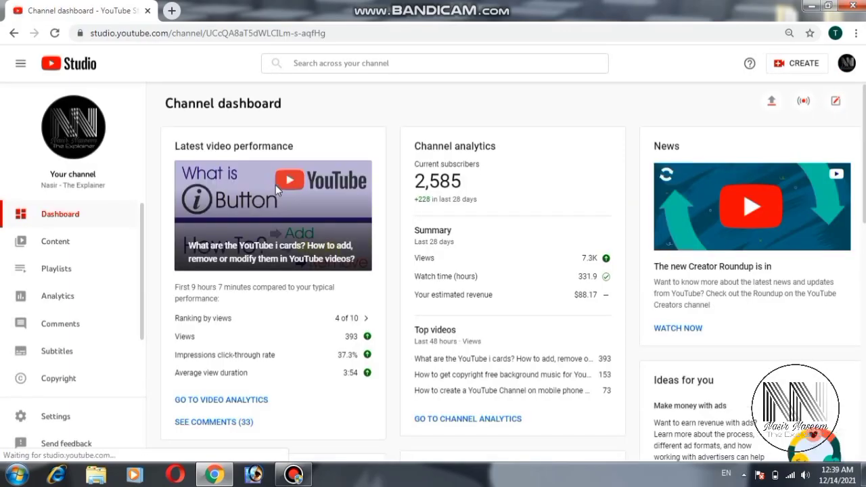
Step: Open the channel video "What are the YouTube i cards?" from the content list and start editing its end screen
click(55, 250)
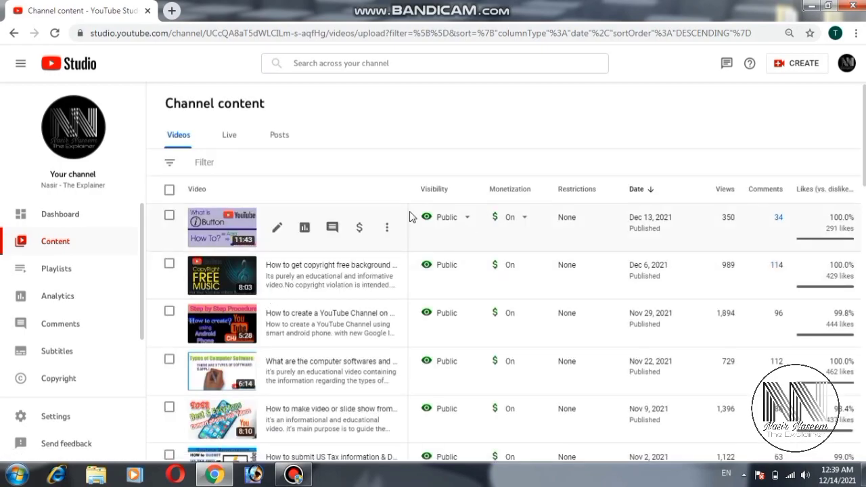
click(216, 232)
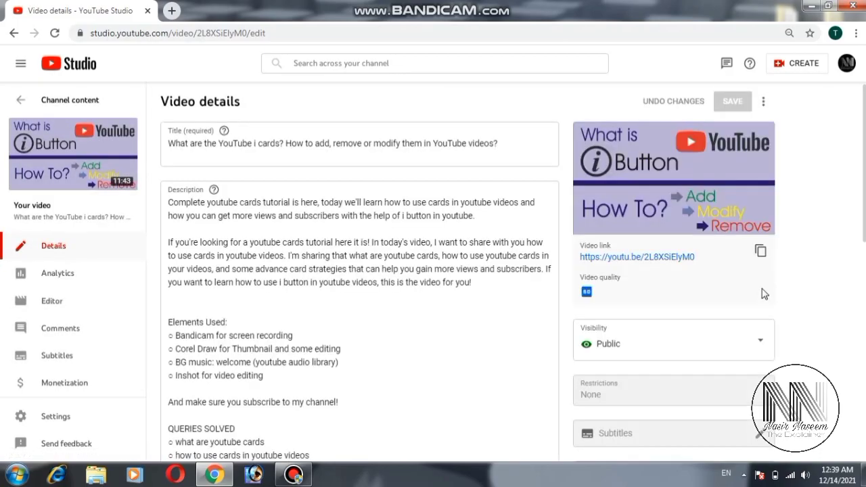
scroll(765, 293, down, 4)
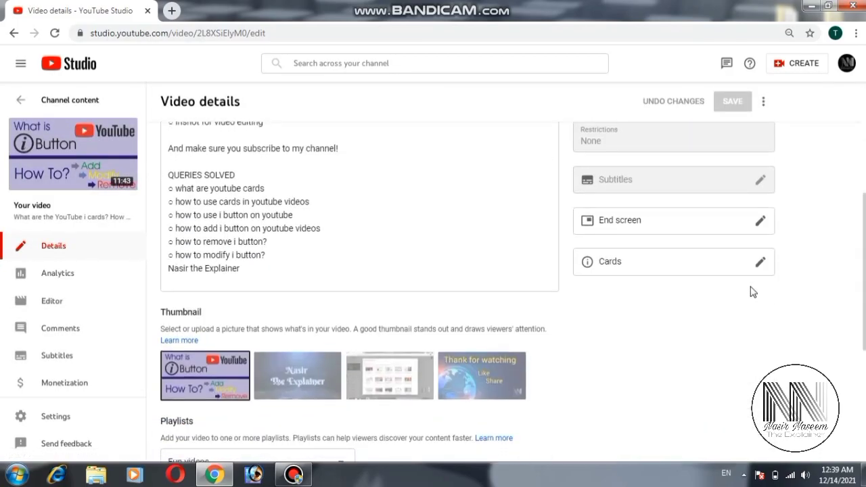
scroll(744, 295, up, 1)
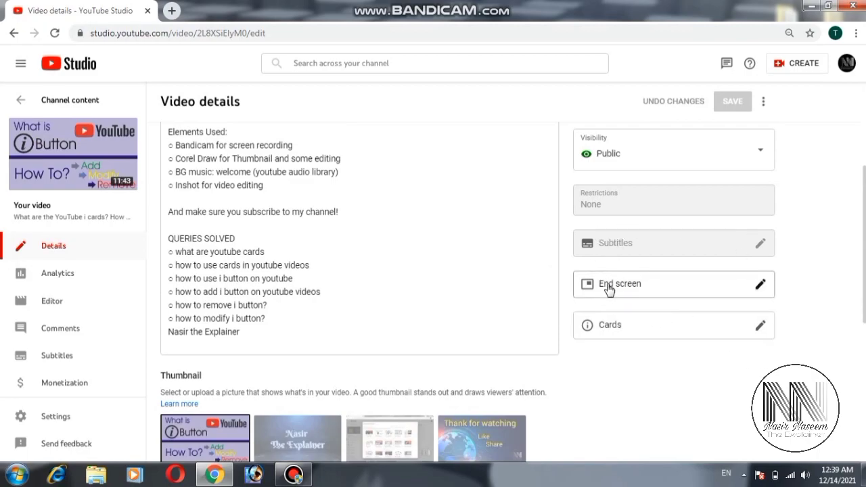
click(760, 286)
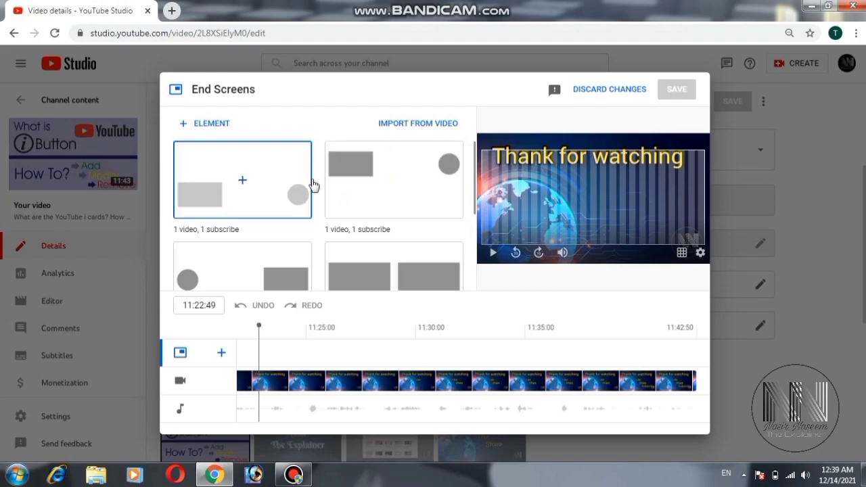
Step: Examine the end screen templates and compare their arrangements of video, playlist and subscribe elements
scroll(311, 186, down, 2)
scroll(314, 185, up, 1)
scroll(314, 185, up, 1)
scroll(240, 206, down, 2)
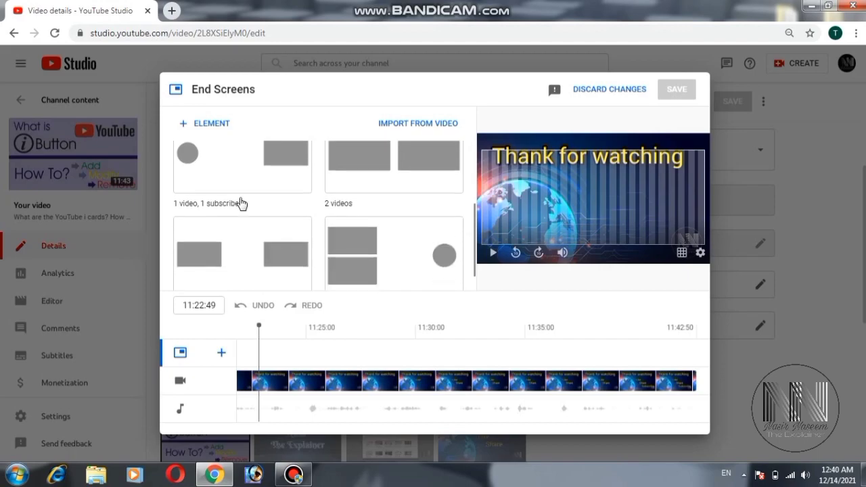
scroll(207, 203, up, 1)
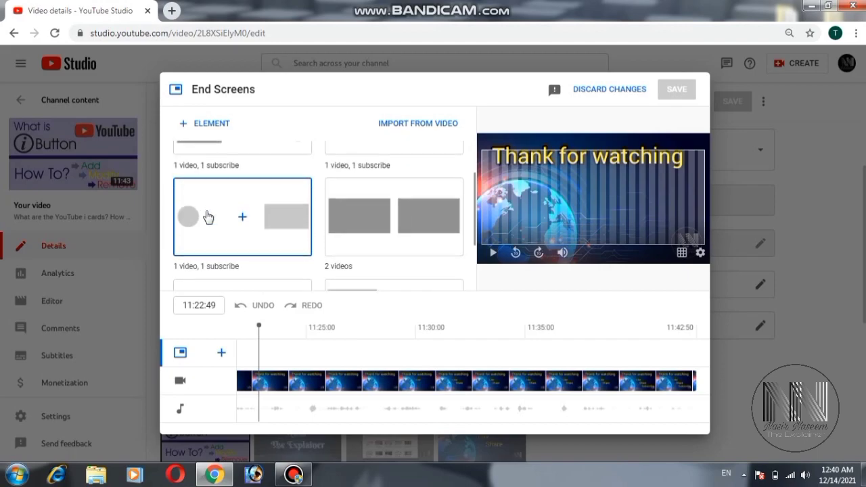
scroll(270, 217, up, 1)
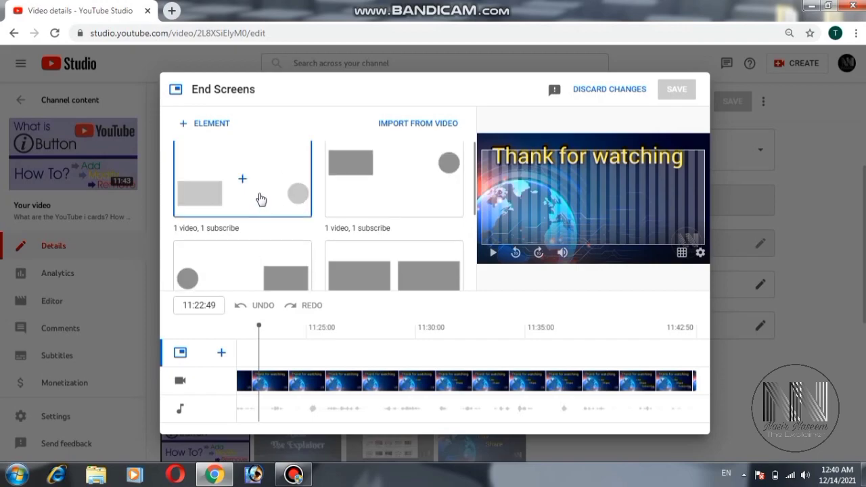
scroll(261, 198, down, 2)
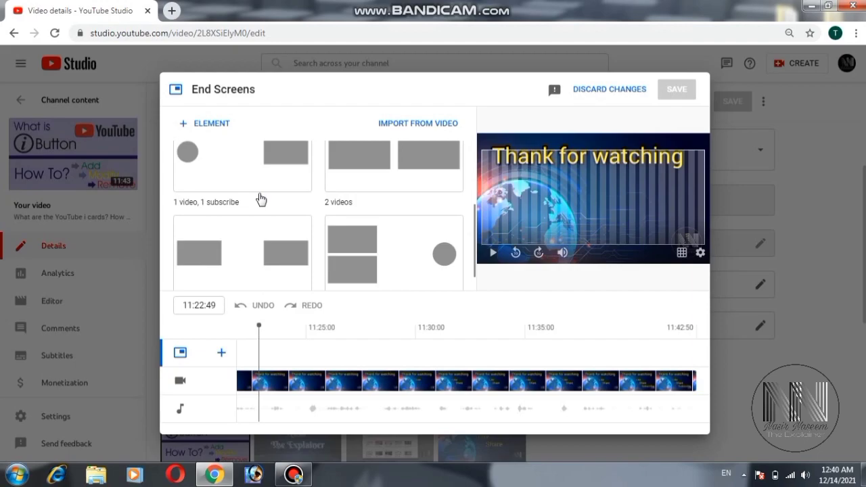
scroll(385, 237, up, 1)
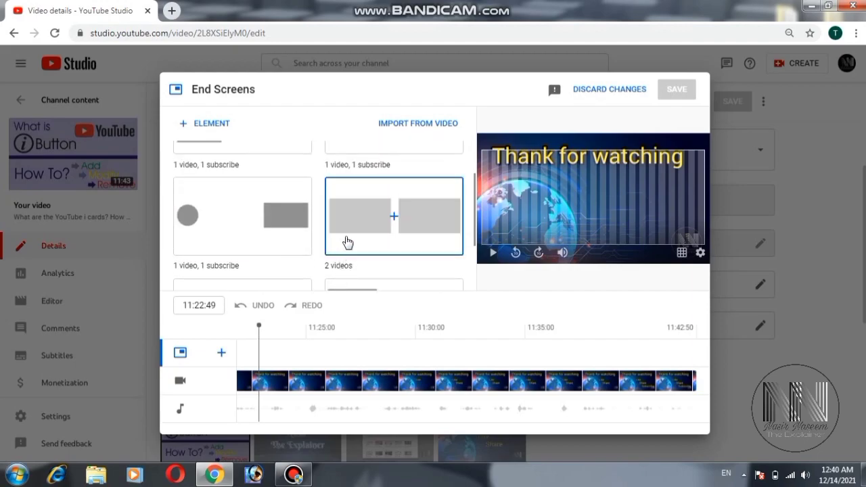
scroll(348, 241, down, 1)
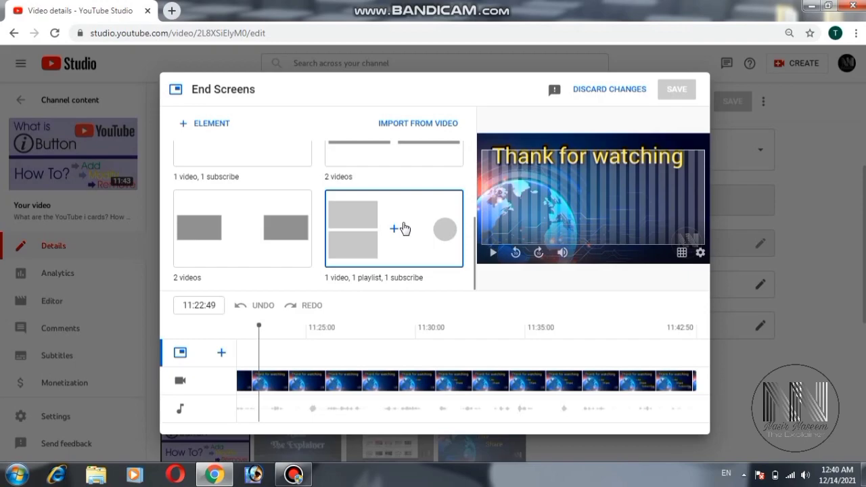
scroll(402, 229, up, 2)
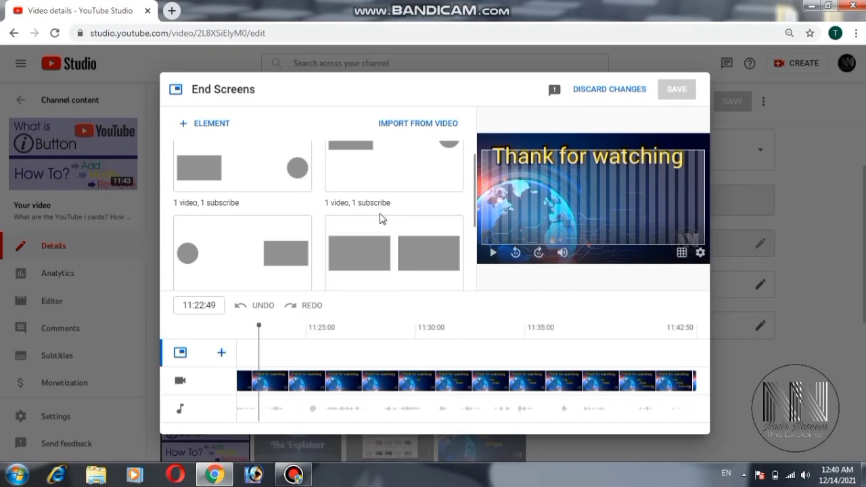
scroll(368, 205, up, 1)
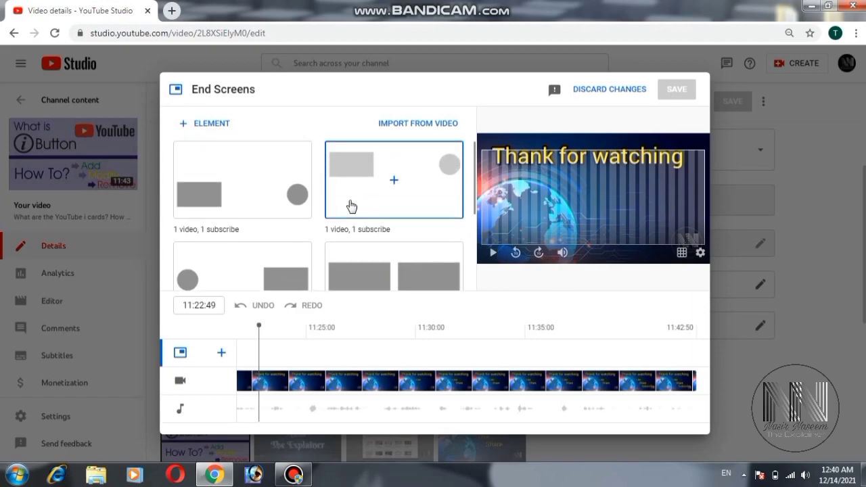
scroll(255, 210, down, 3)
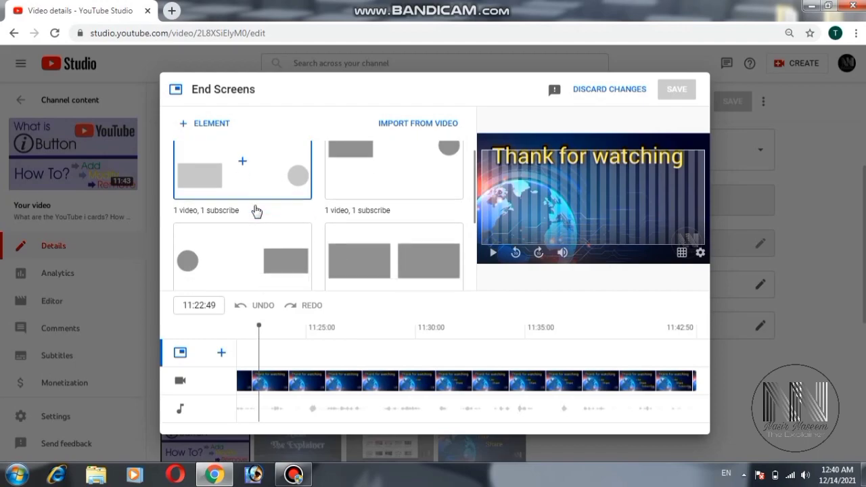
scroll(386, 177, up, 2)
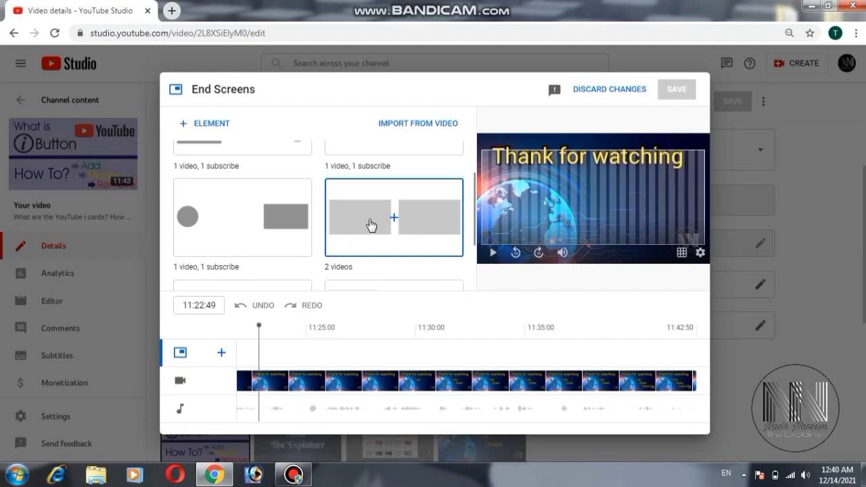
Step: Apply the large side-by-side 2 videos template and stack both video elements along the frame's left edge, Best for viewer above Most recent upload
click(369, 221)
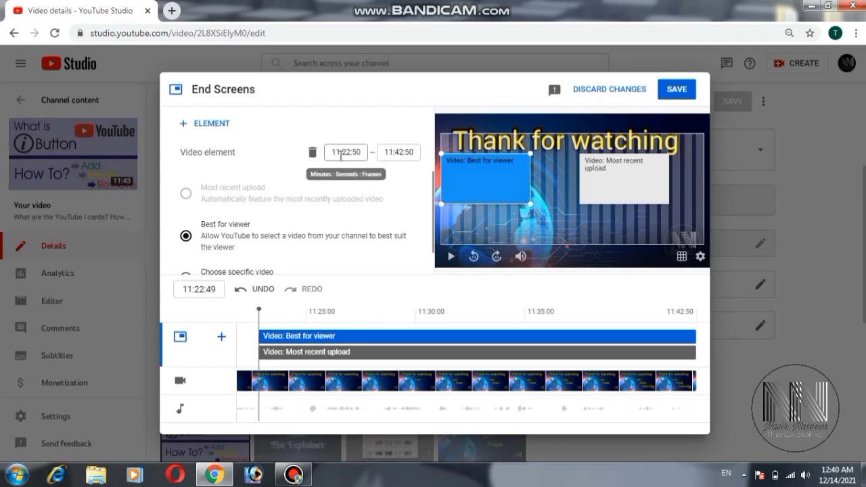
click(385, 151)
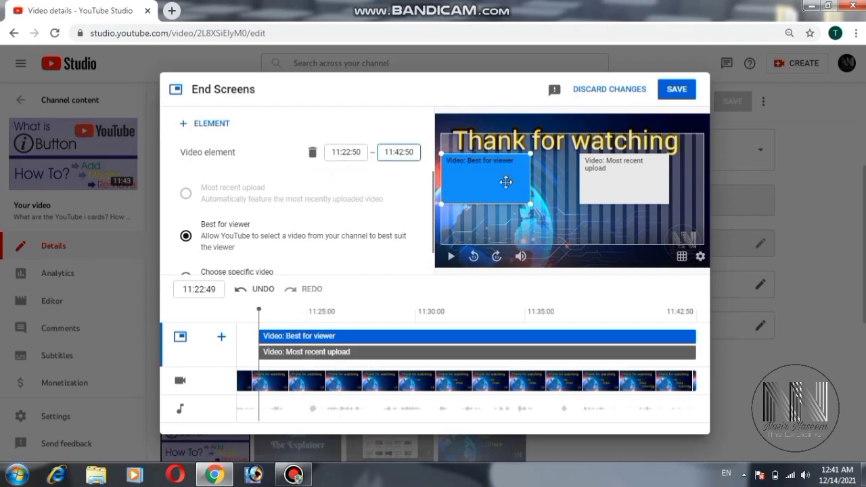
drag(496, 178, 497, 165)
drag(609, 179, 464, 226)
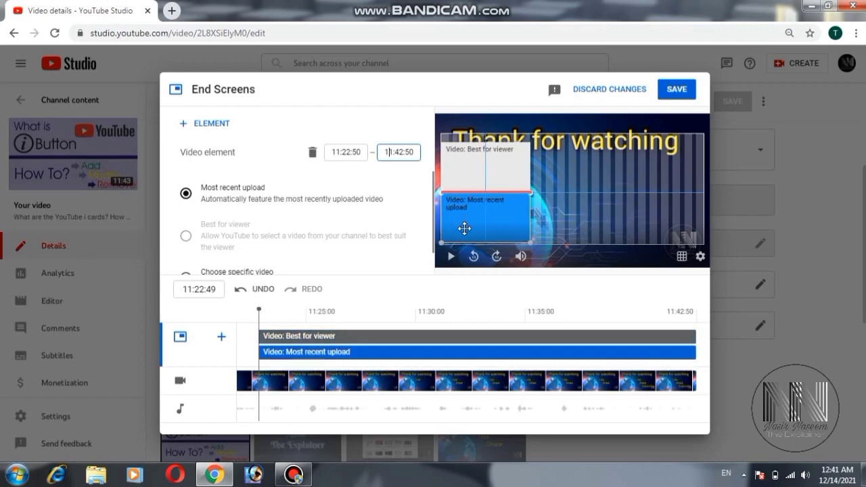
click(475, 169)
drag(476, 169, 474, 164)
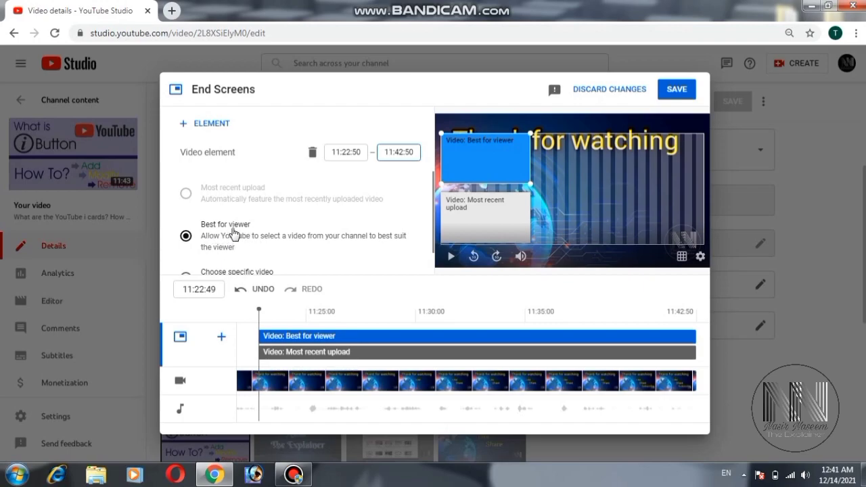
Step: Set the upper video element to the specific video "How to create a YouTube Channel on mobile phone 2021 to 2022?"
scroll(227, 225, down, 1)
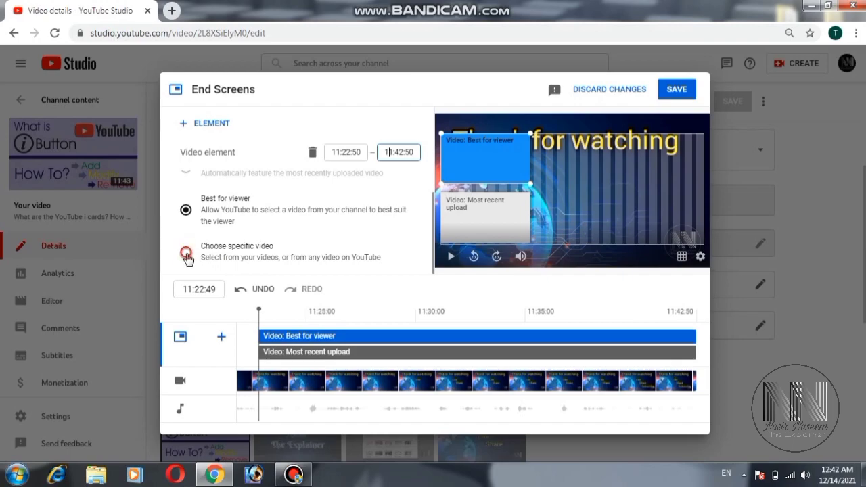
click(186, 253)
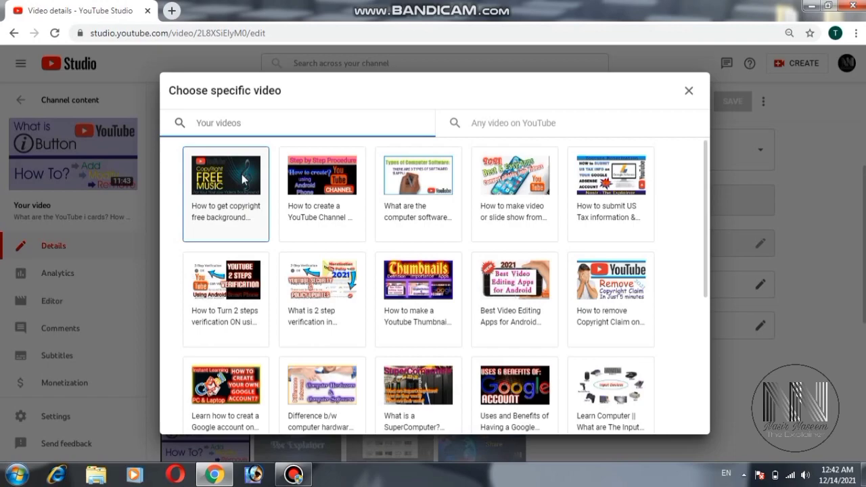
click(323, 186)
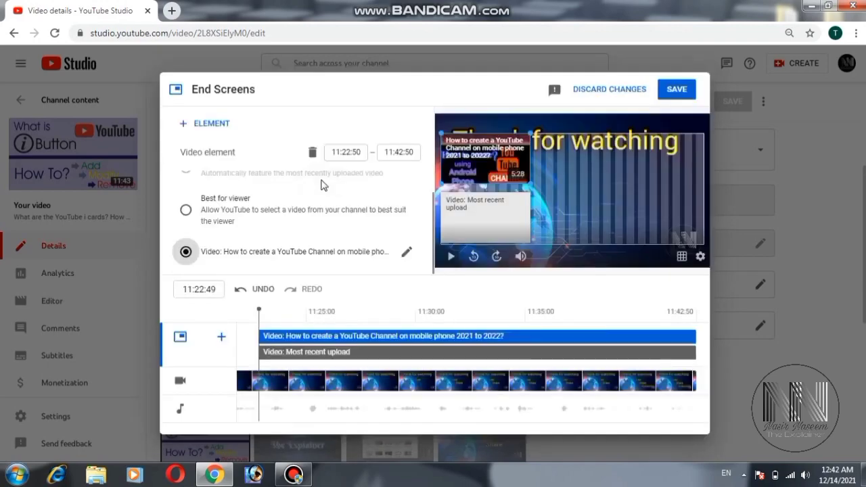
Step: Set the lower video element to the specific video "How to get copyright free background music for YouTube videos?"
click(472, 224)
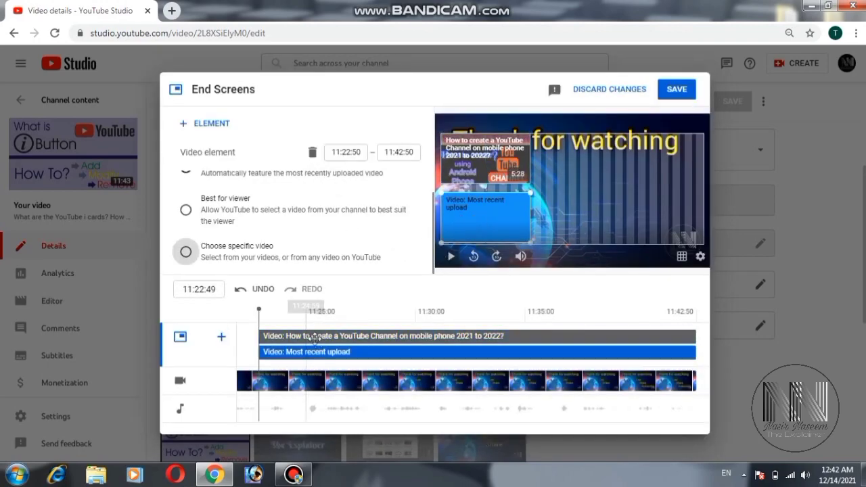
click(186, 251)
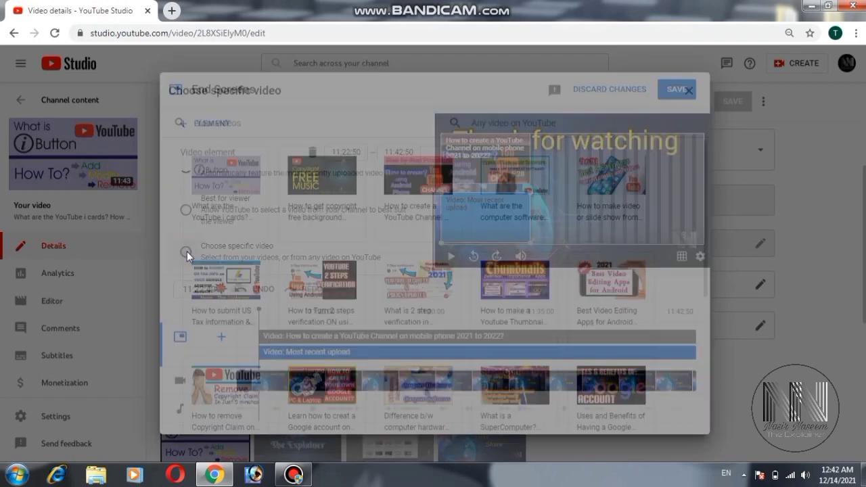
click(308, 181)
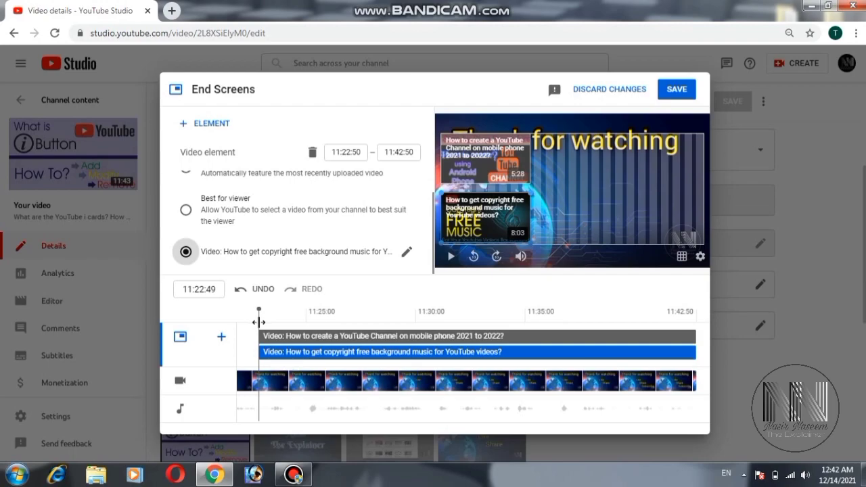
Step: Preview the frame before the elements start by moving the playhead to 11:22:10, and return it to 11:22:49
mouse_move(259, 321)
mouse_down()
mouse_move(428, 318)
mouse_move(244, 322)
mouse_up()
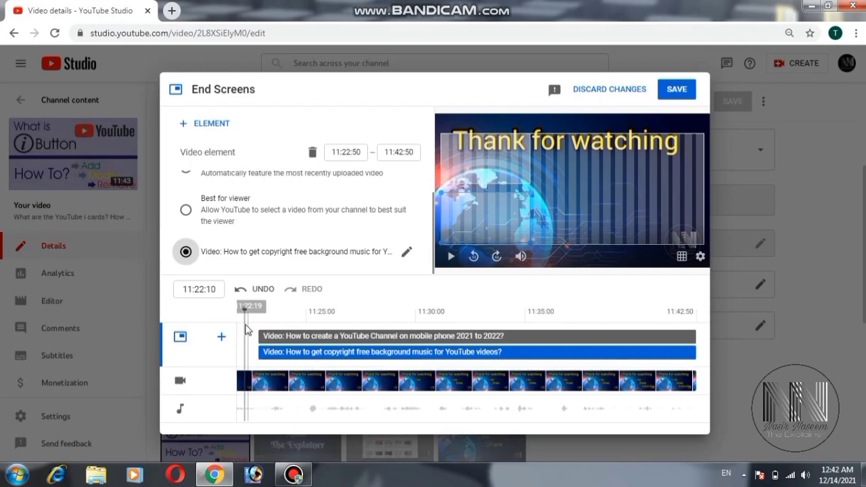
drag(244, 322, 259, 322)
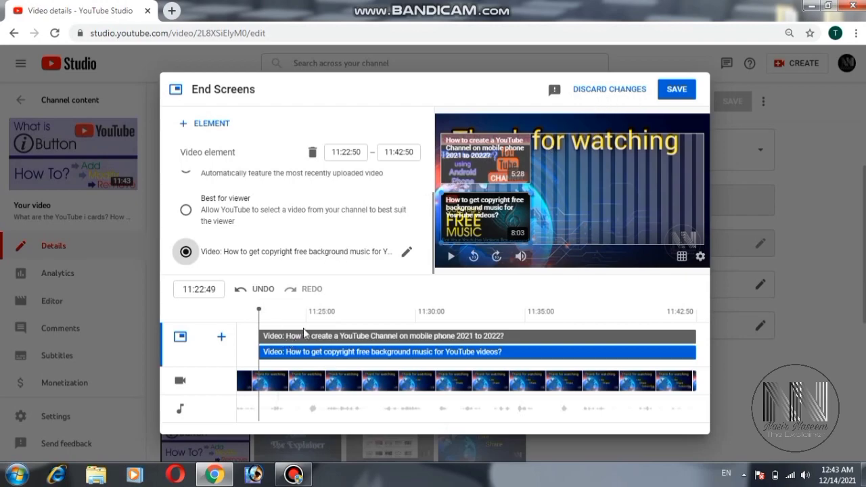
click(222, 339)
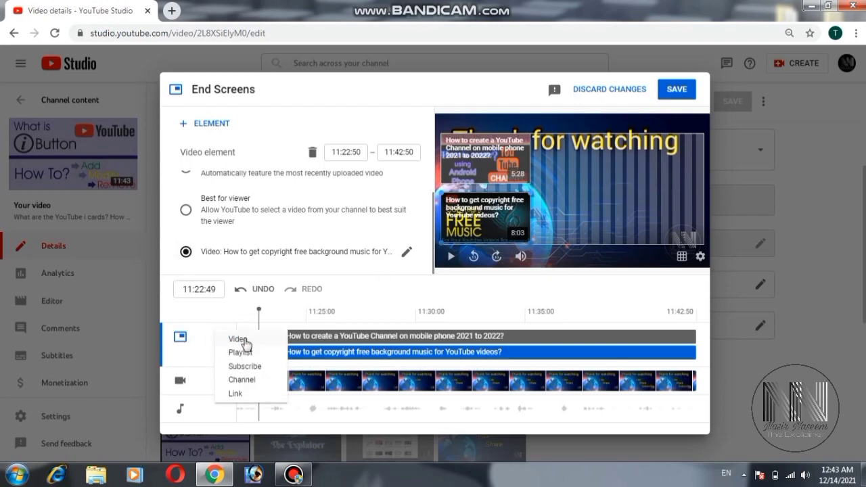
click(238, 339)
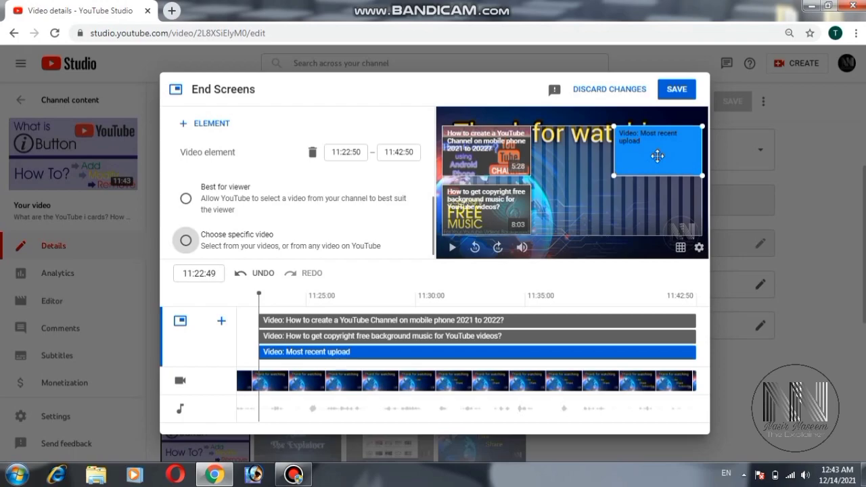
click(314, 155)
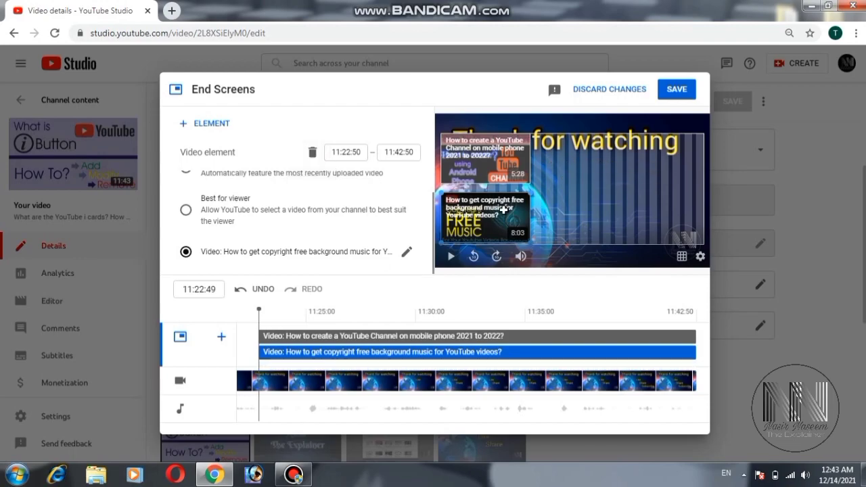
Step: Add a Subscribe element to the end screen
click(222, 339)
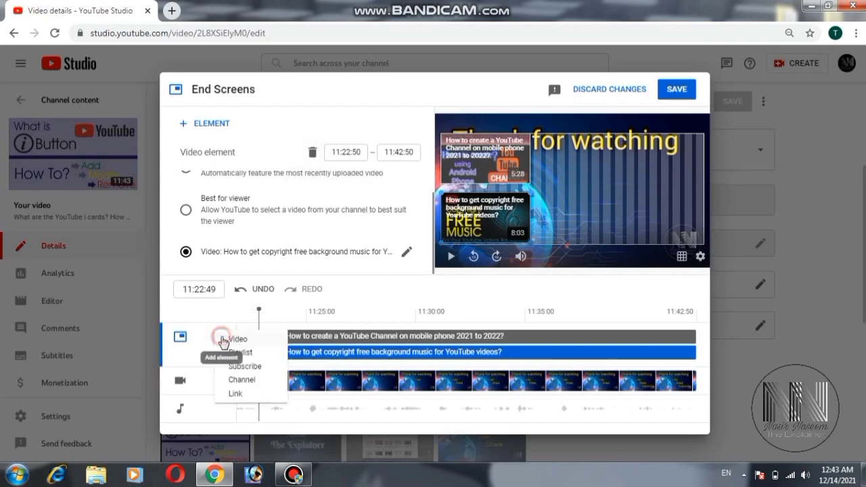
click(244, 369)
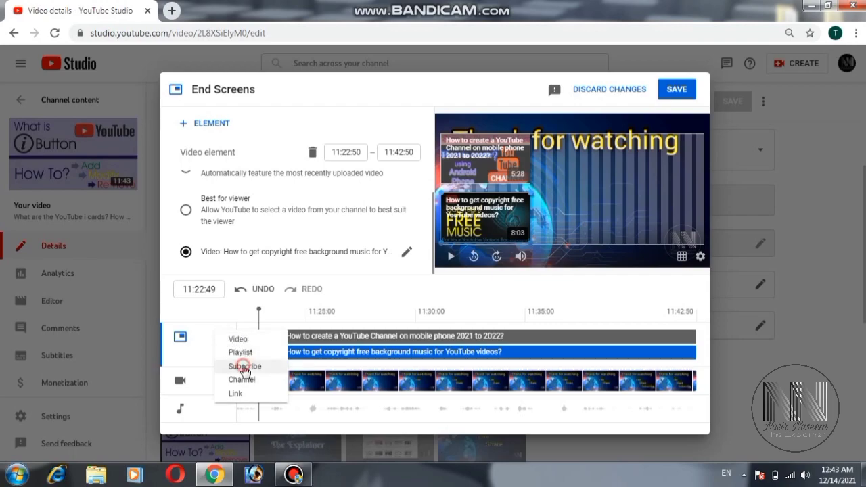
Step: Move the Subscribe element beside the two video elements and play back the end screen from before the elements start
drag(670, 148, 551, 179)
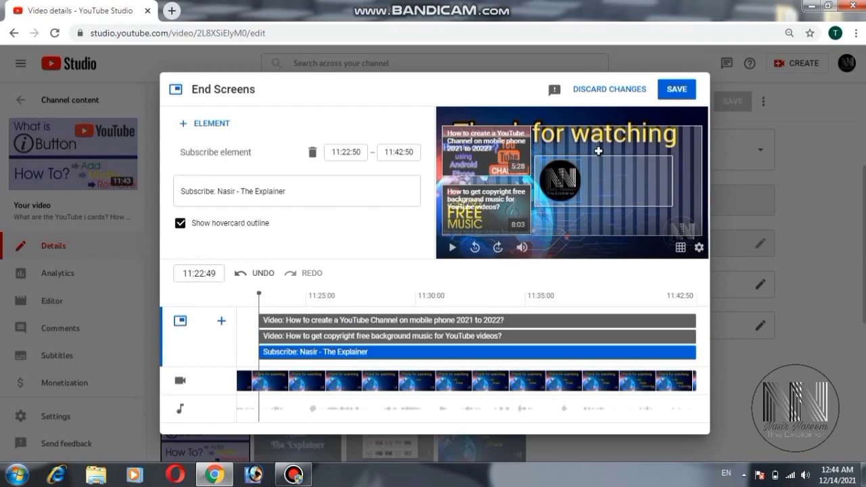
click(453, 248)
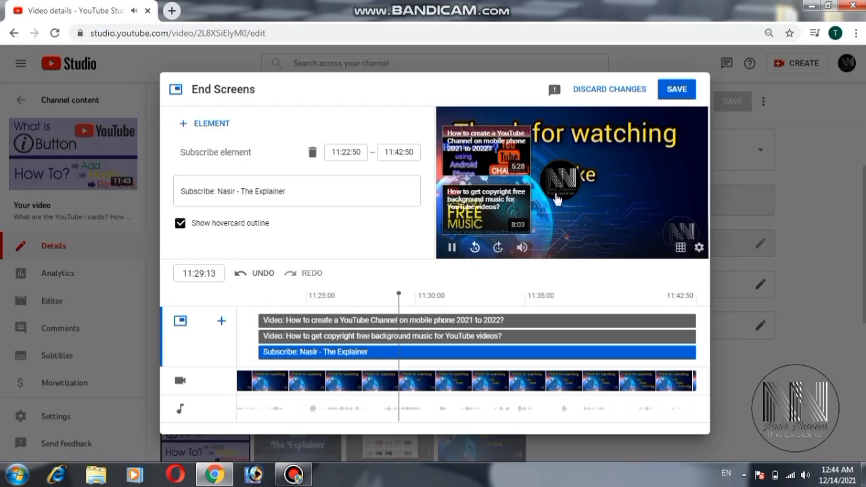
mouse_move(562, 195)
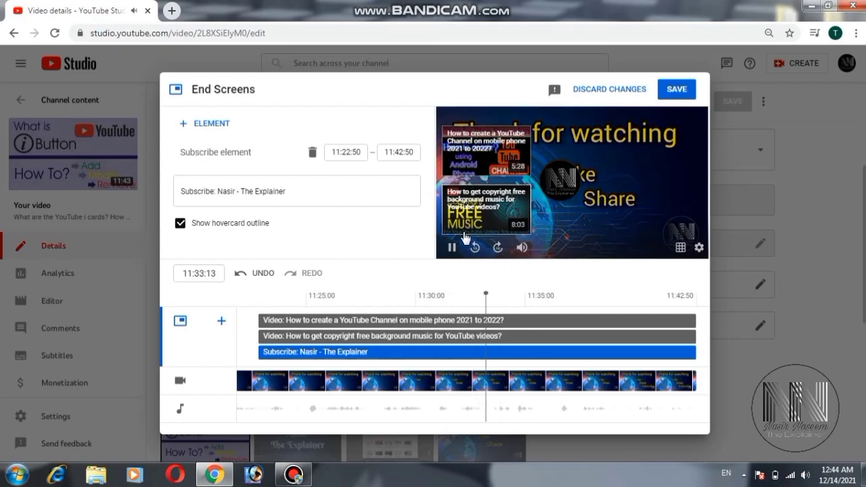
click(252, 366)
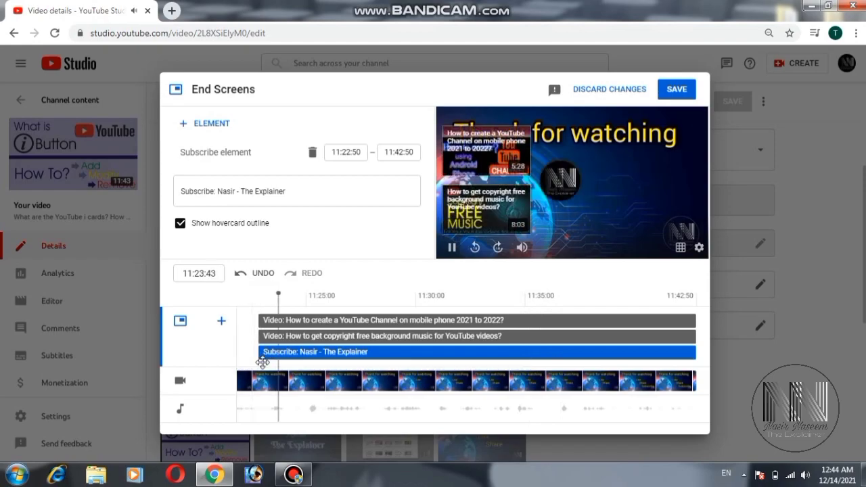
click(248, 366)
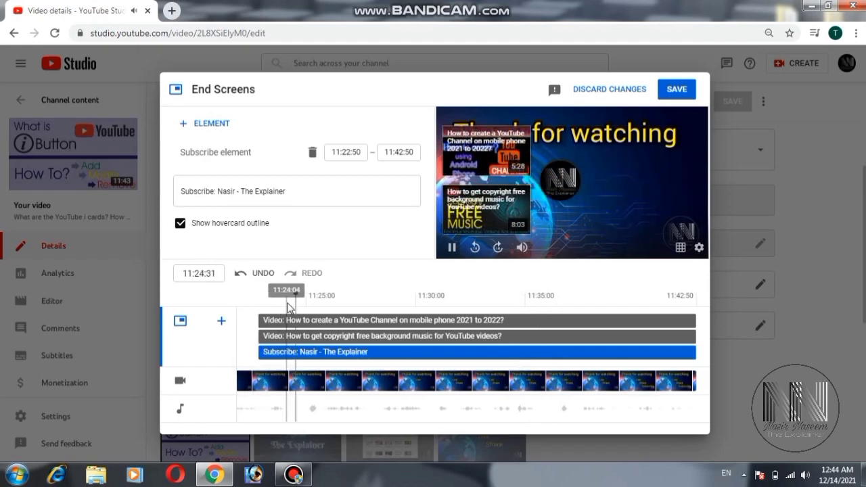
click(243, 317)
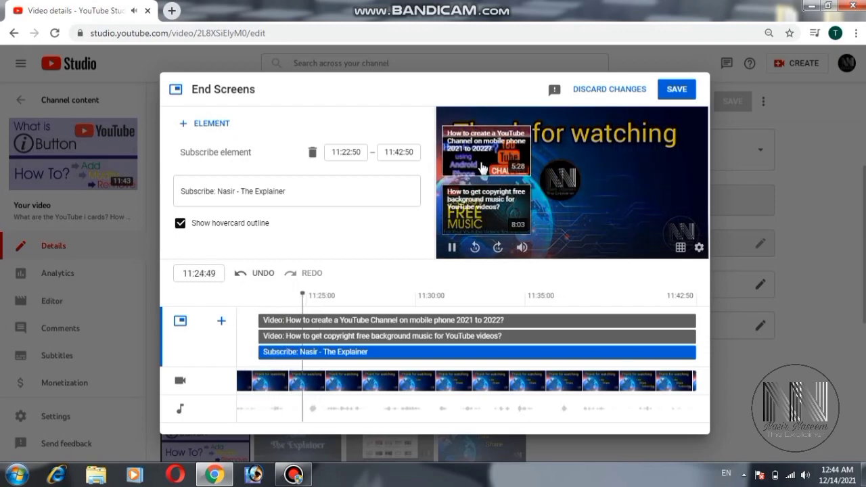
click(452, 248)
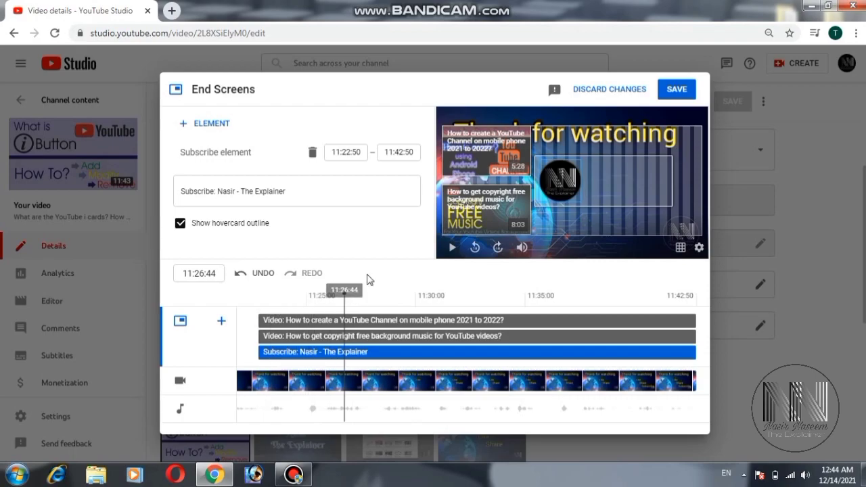
Step: Save the end screen, and reopen it from the video details to check the saved elements before closing it again
click(675, 95)
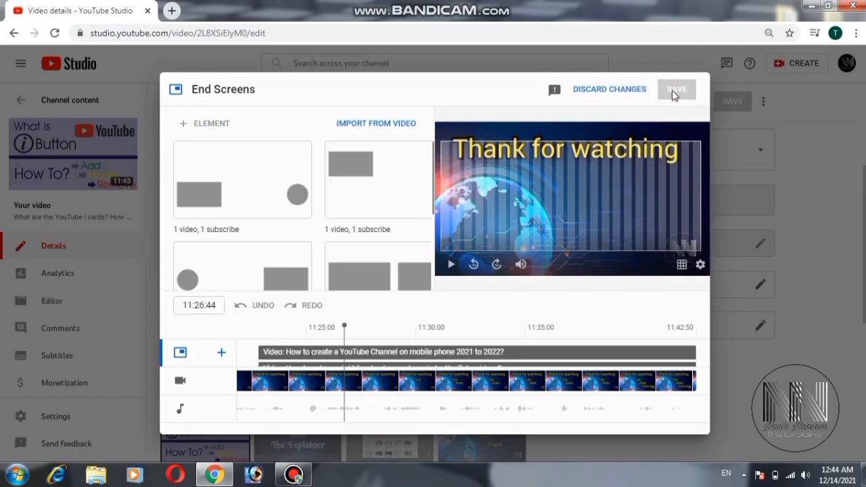
scroll(436, 261, up, 3)
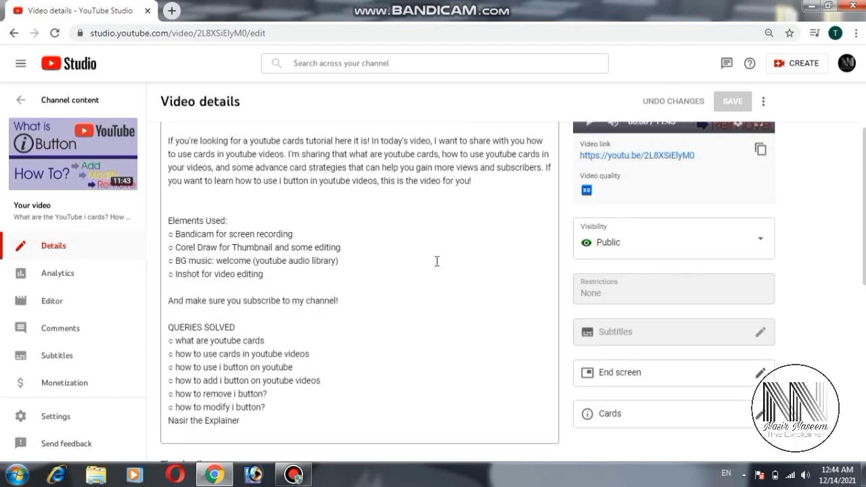
scroll(434, 261, down, 5)
scroll(433, 264, up, 2)
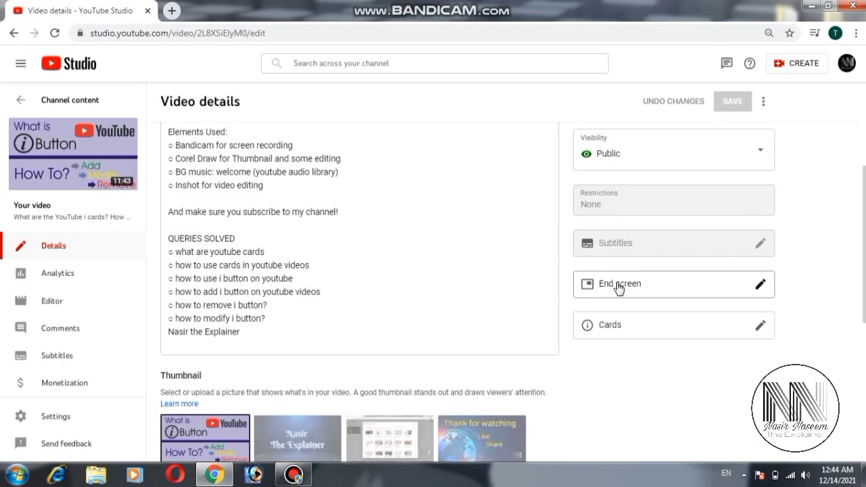
click(618, 285)
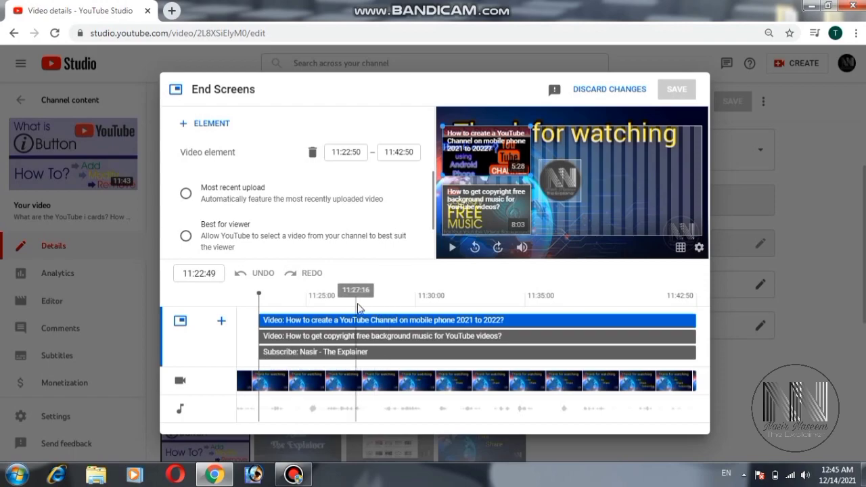
click(610, 90)
scroll(283, 236, down, 4)
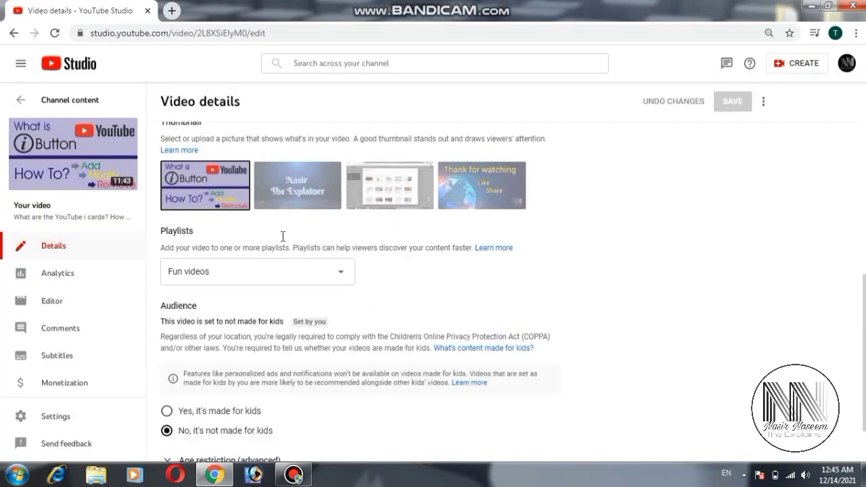
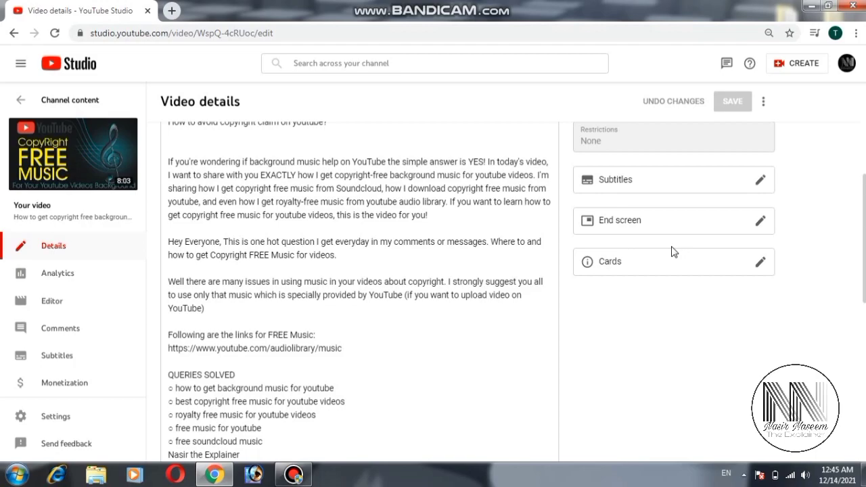
Step: Open the end screen editor for the copyright free music video and move the playhead to 7:57:29, where the outro begins
click(623, 223)
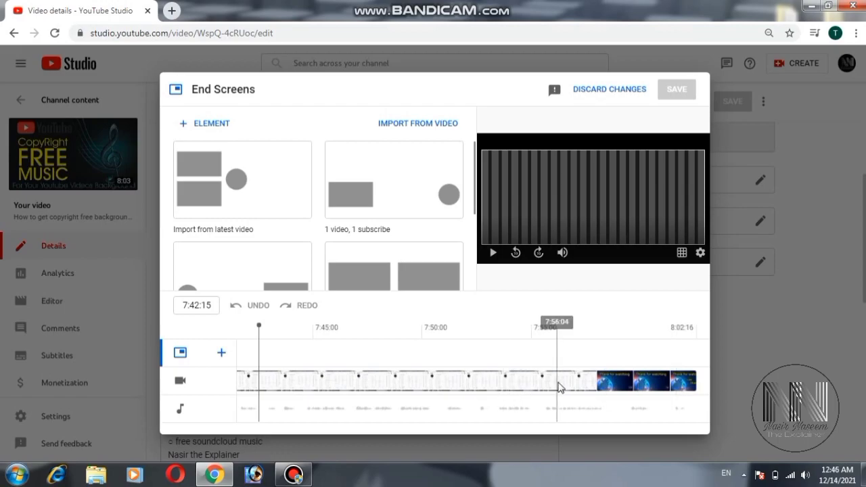
click(597, 384)
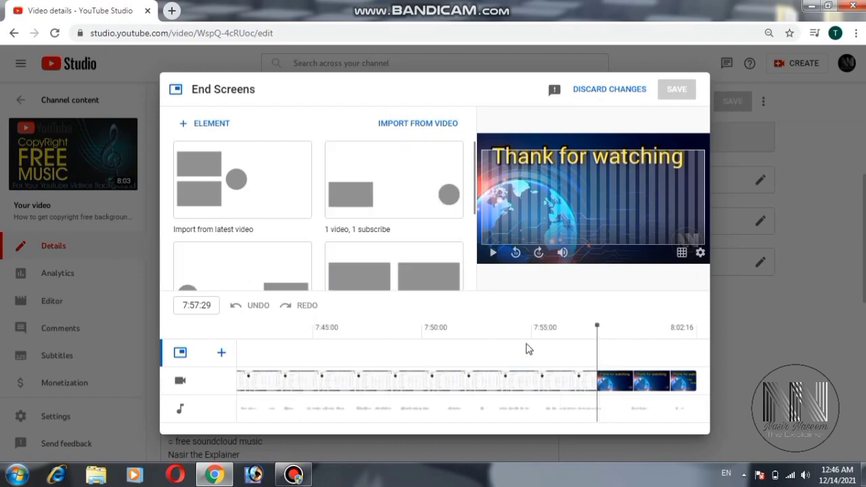
Step: Look through the end screen templates and apply the "1 video, 1 subscribe" template
scroll(309, 264, down, 2)
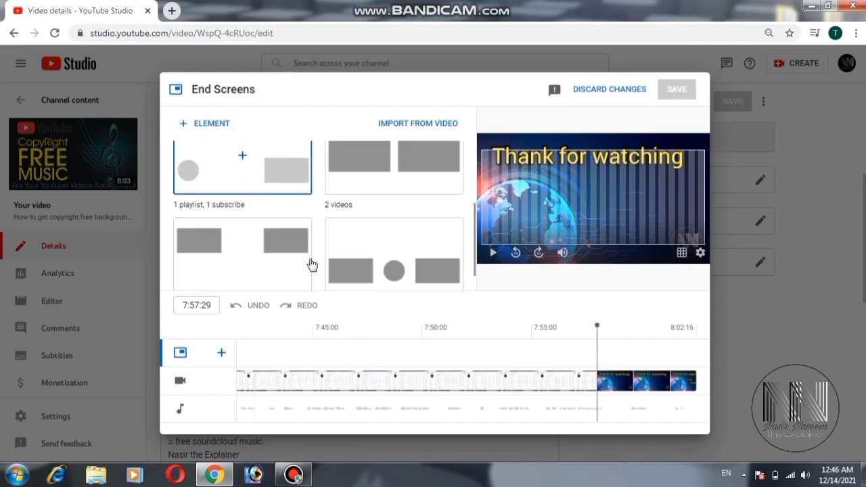
scroll(377, 214, up, 2)
scroll(379, 215, down, 2)
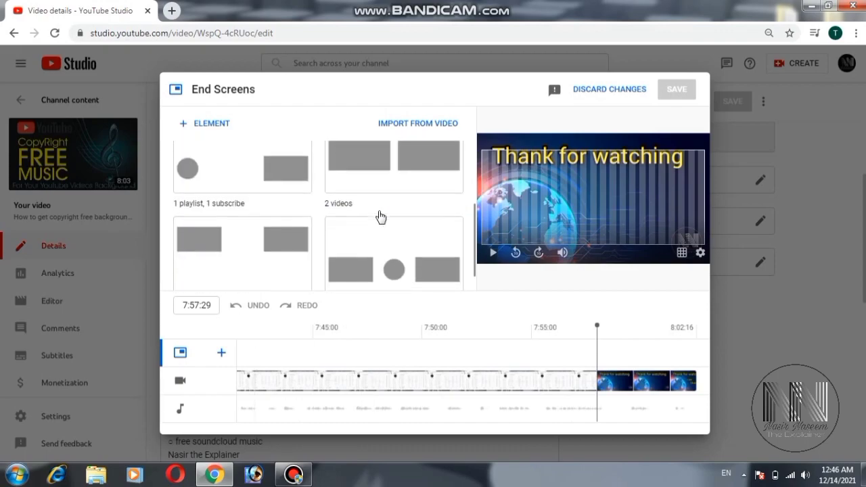
scroll(379, 215, down, 1)
scroll(379, 215, up, 3)
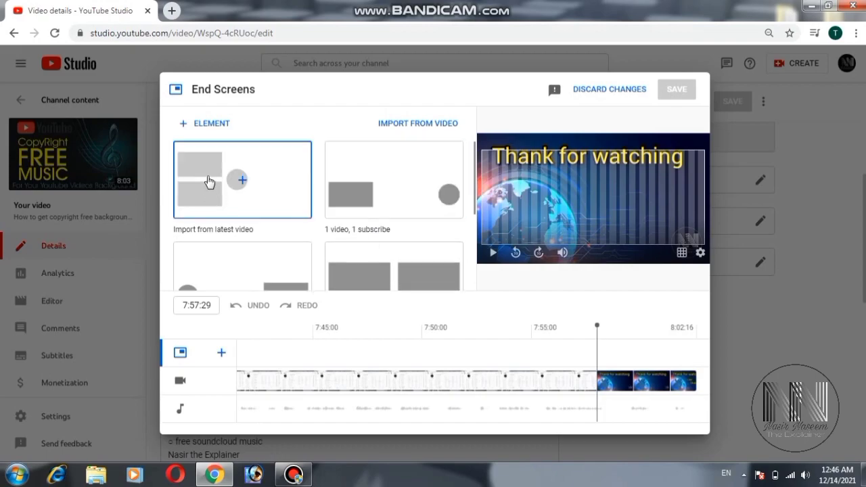
scroll(401, 218, down, 1)
scroll(392, 228, down, 1)
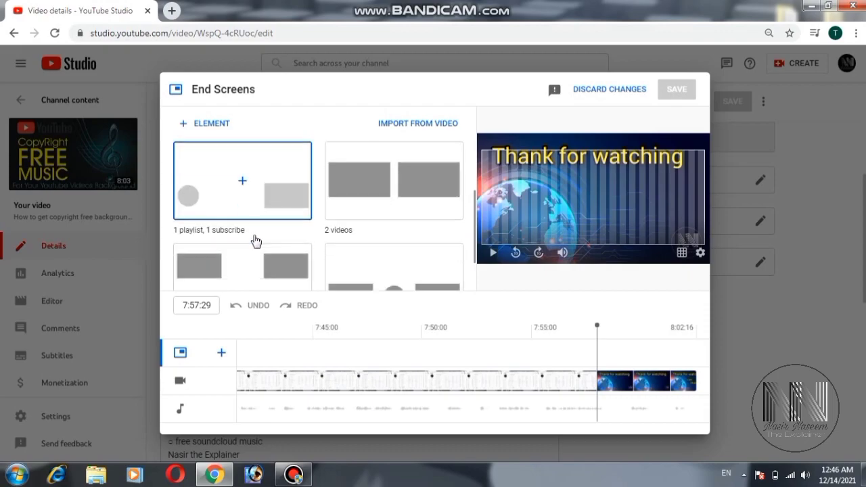
scroll(271, 233, down, 1)
scroll(344, 222, up, 2)
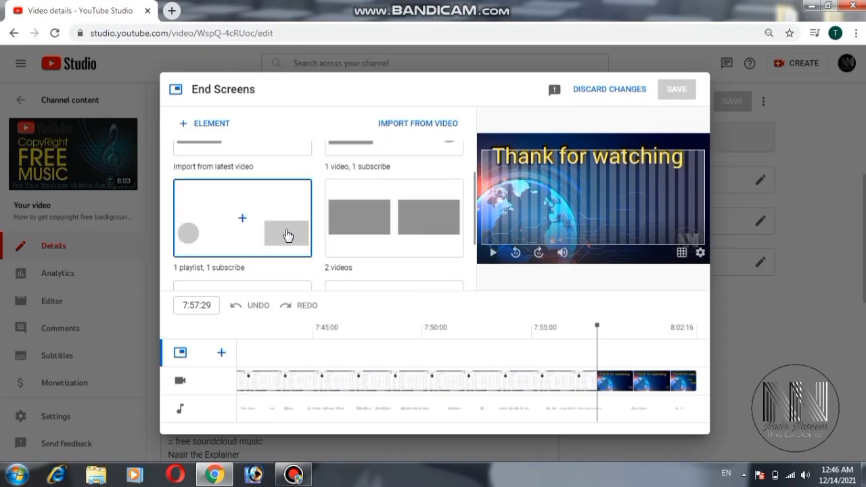
scroll(363, 223, up, 1)
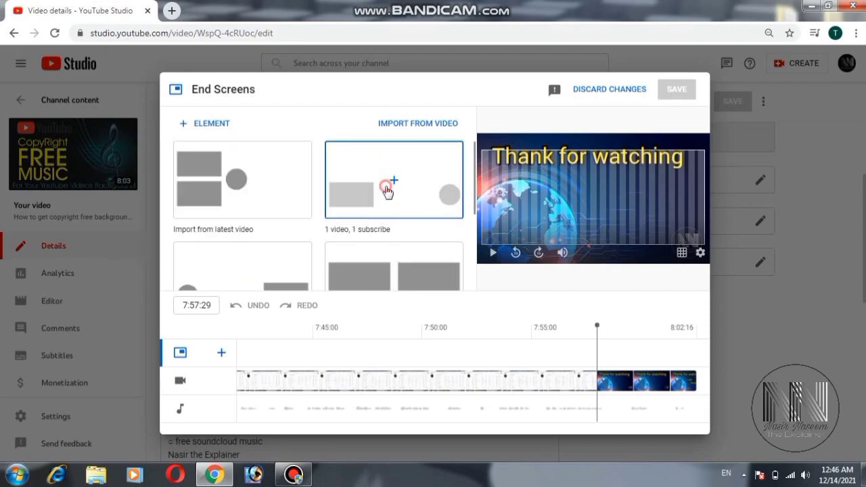
click(387, 192)
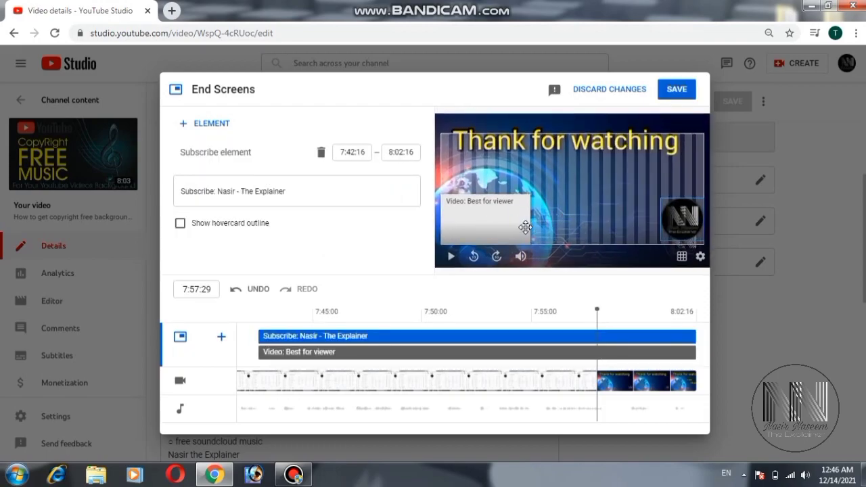
Step: Set the video element to the specific video "What are the YouTube i cards? How to add, remove or modify them in YouTube videos?"
click(493, 226)
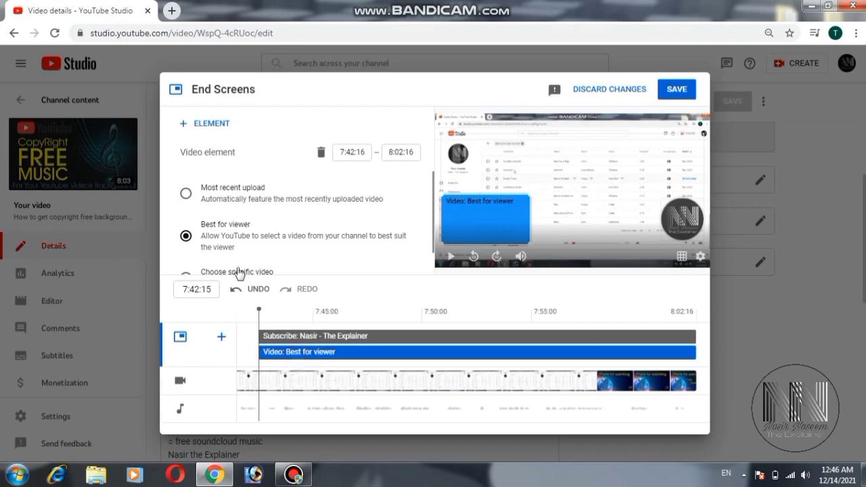
scroll(238, 272, down, 1)
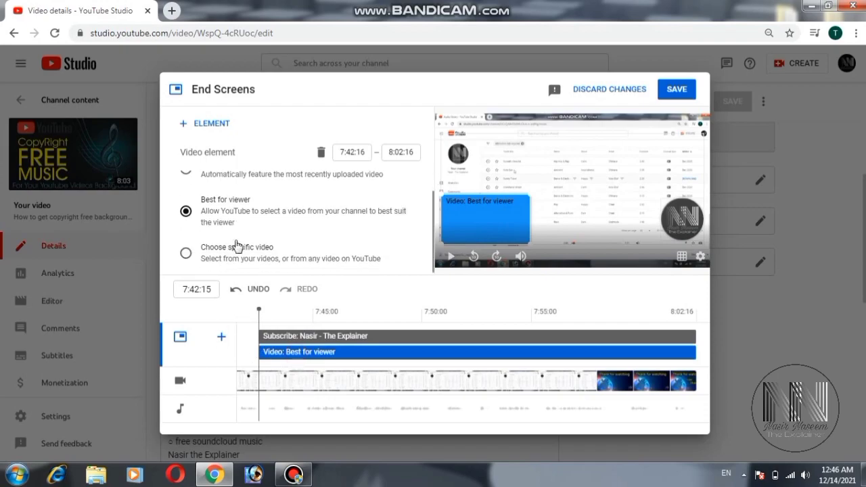
click(186, 253)
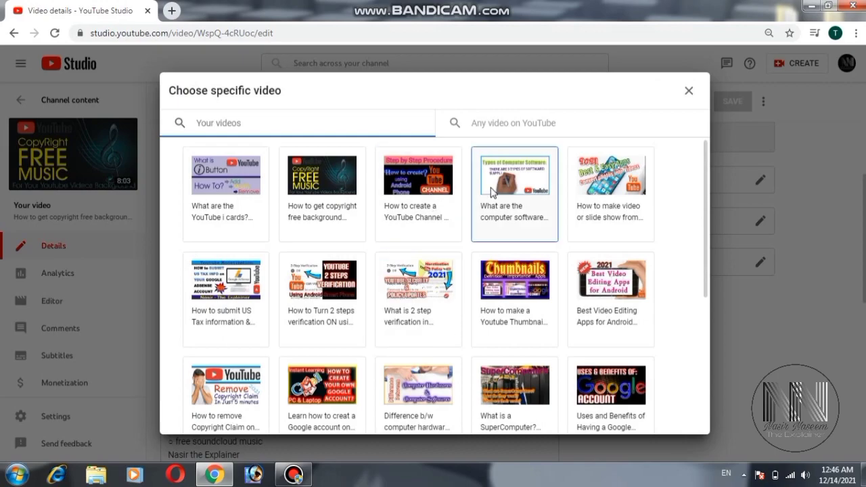
click(215, 176)
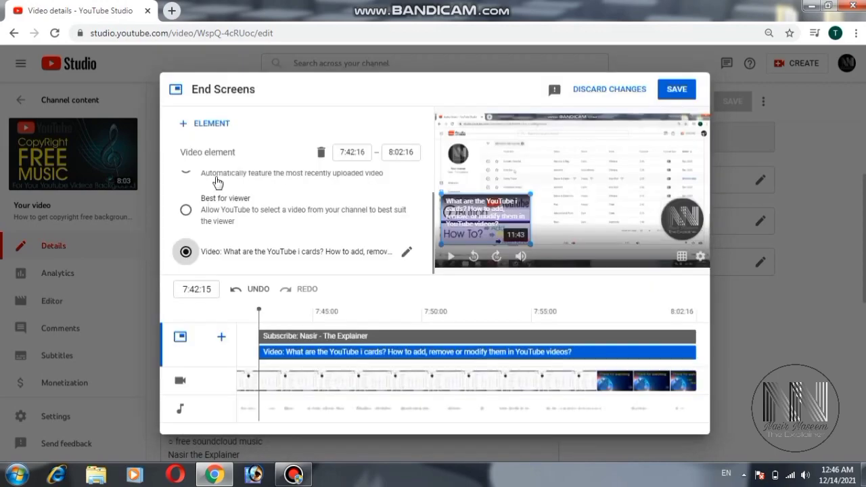
Step: Move the Subscribe element closer to the video element, keeping it near the lower edge of the frame
click(677, 223)
drag(677, 223, 601, 215)
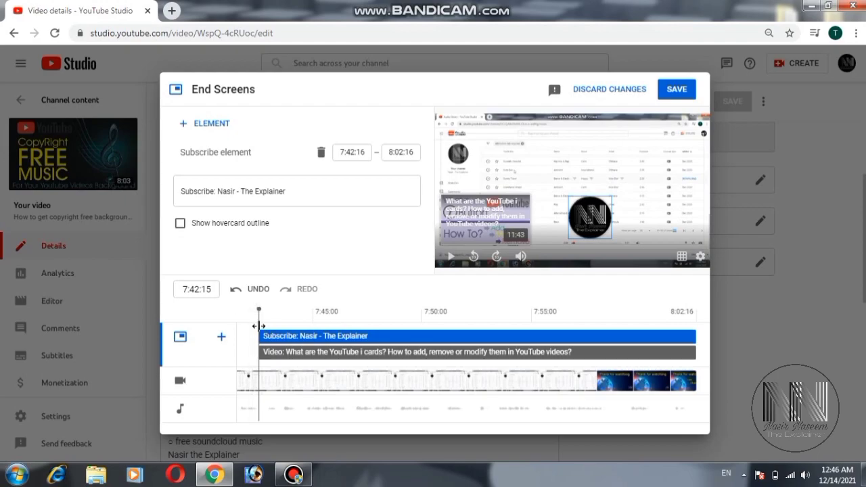
Step: Place the playhead at 7:57:03 and trim the Subscribe and video elements so both start at that time
drag(259, 322, 577, 330)
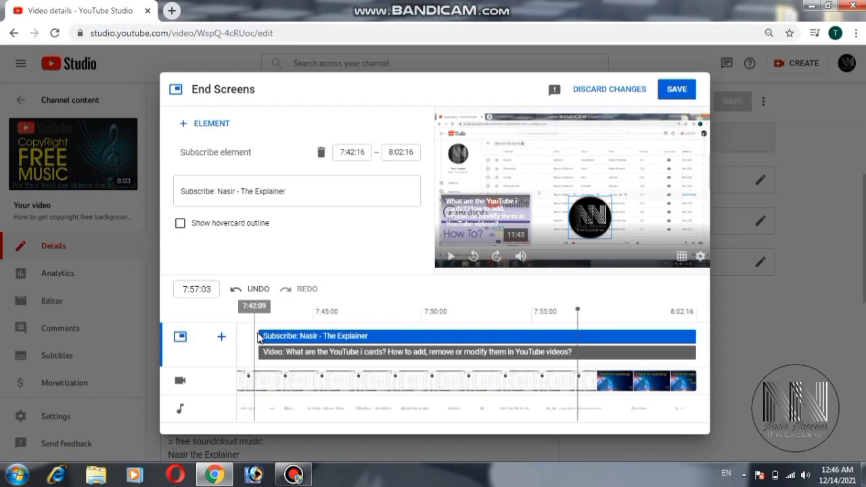
drag(257, 333, 578, 333)
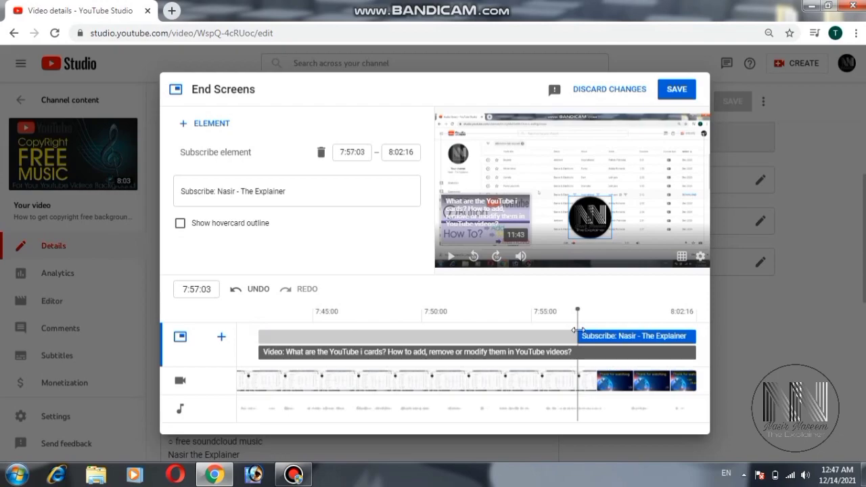
drag(259, 352, 581, 354)
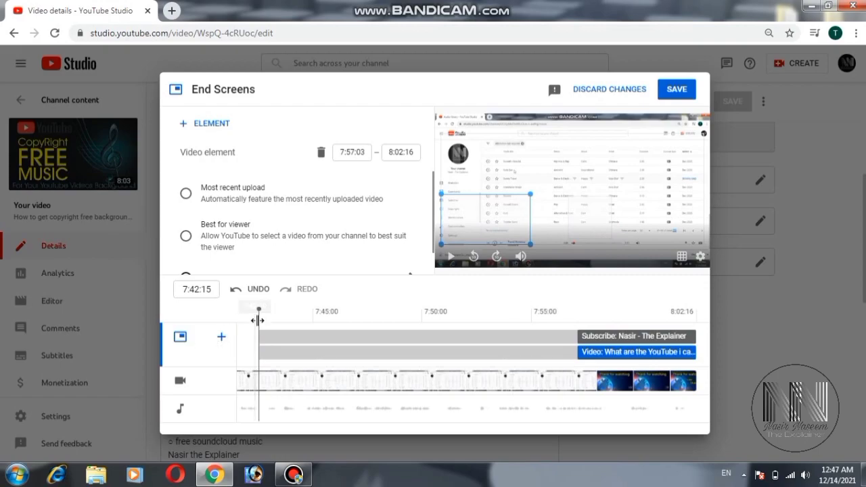
Step: Play back the end screen from 7:56:11, just before the elements start, and save it
drag(258, 318, 575, 314)
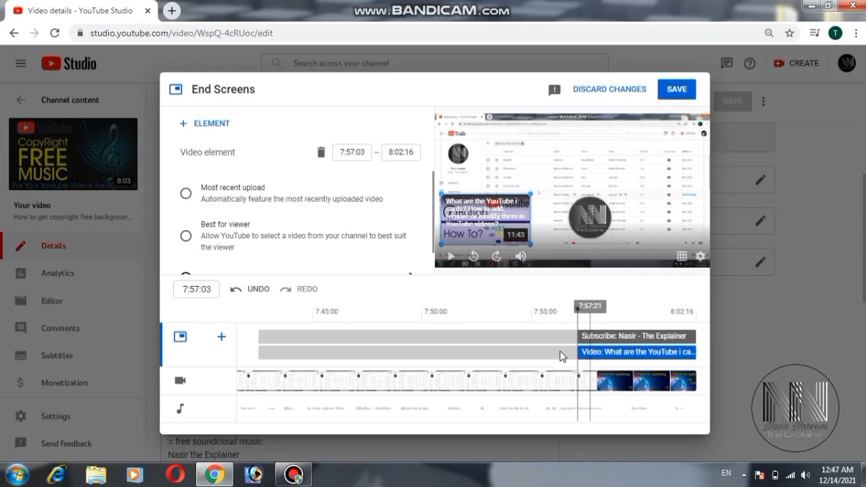
click(559, 336)
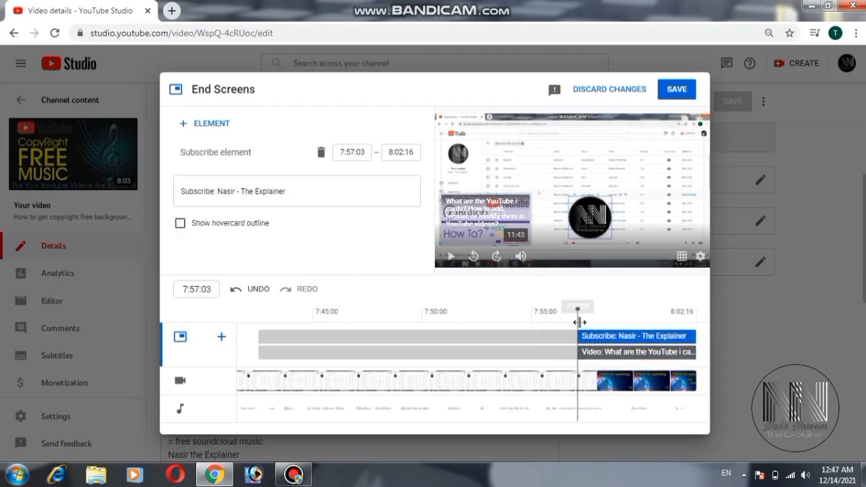
drag(580, 322, 560, 322)
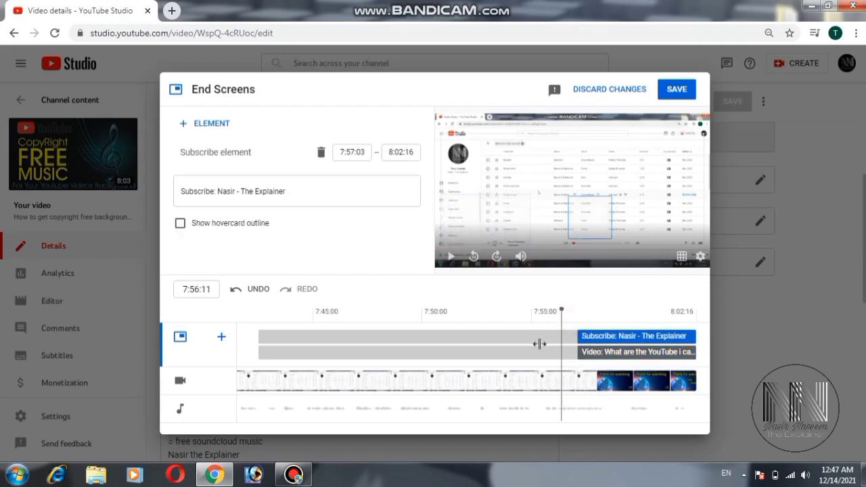
click(450, 256)
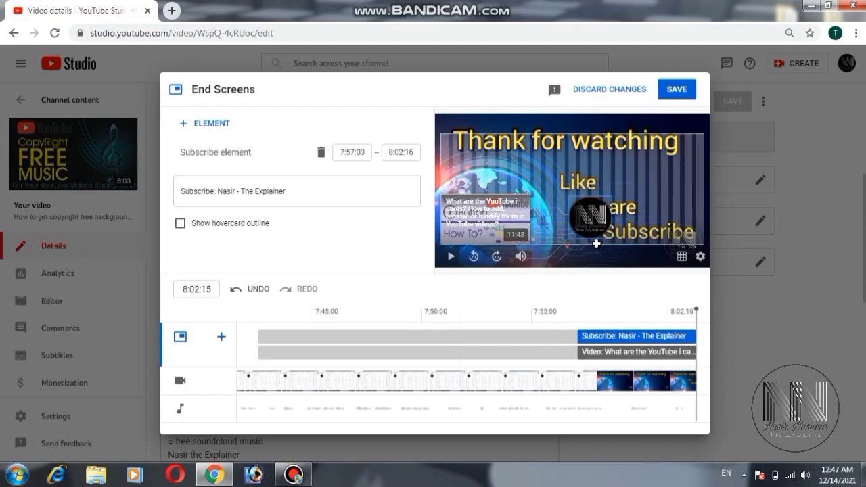
click(674, 92)
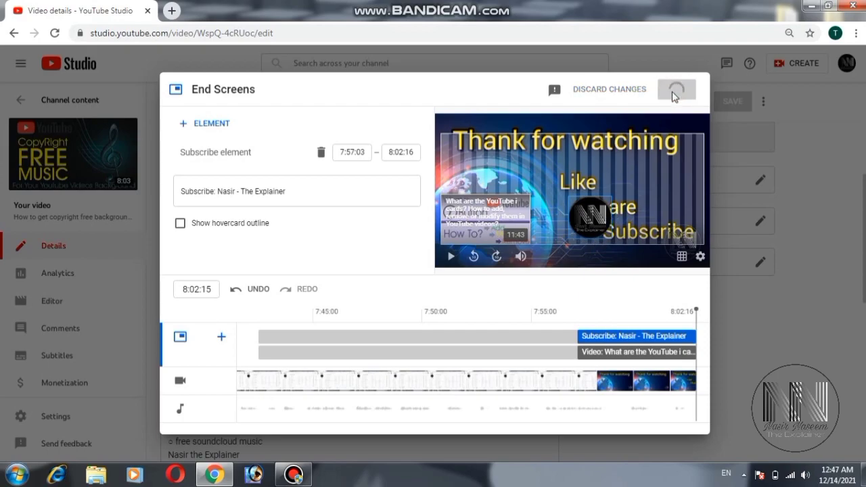